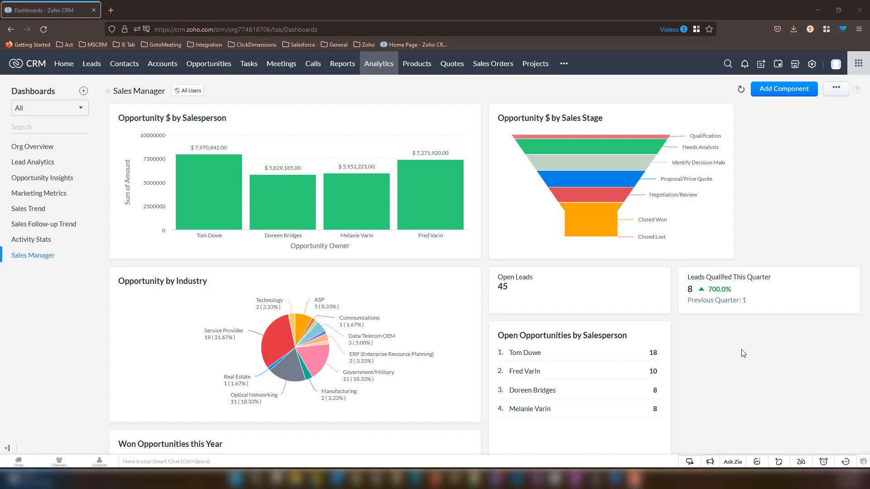
# - Add an Elegant comparator component named 'Salesperson Comparison for this month'
pyautogui.click(778, 89)
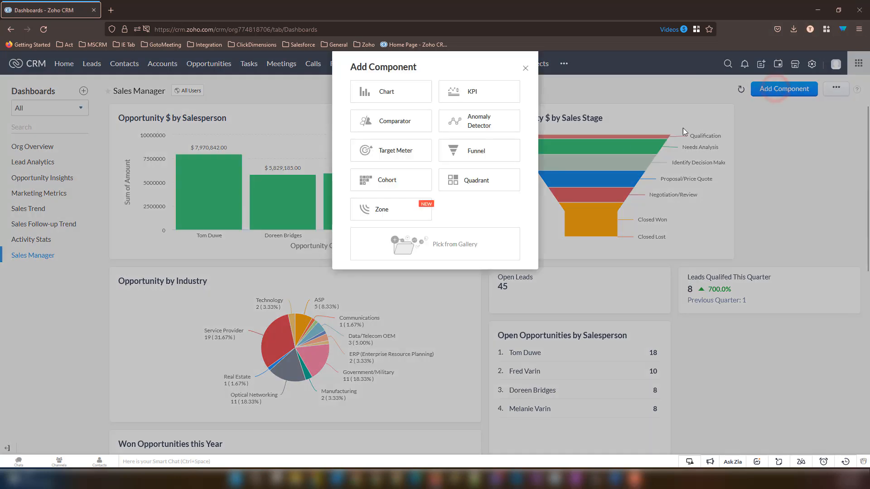
pyautogui.click(384, 124)
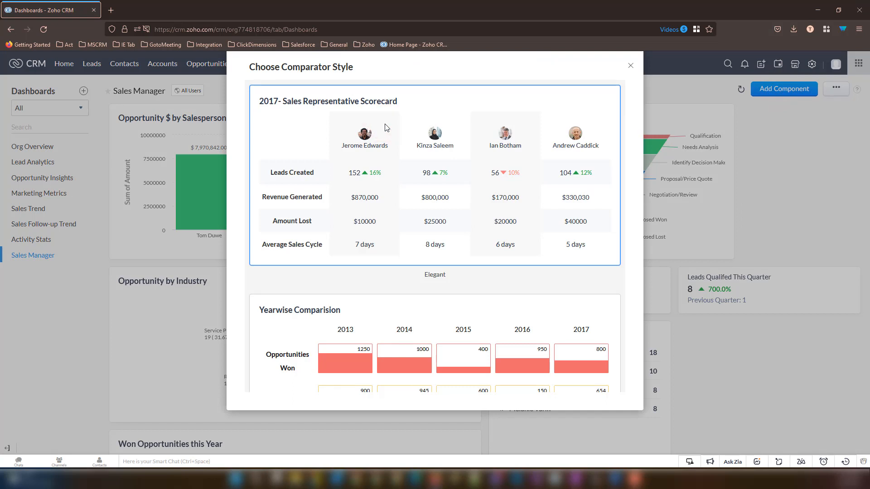
pyautogui.click(436, 207)
pyautogui.click(375, 92)
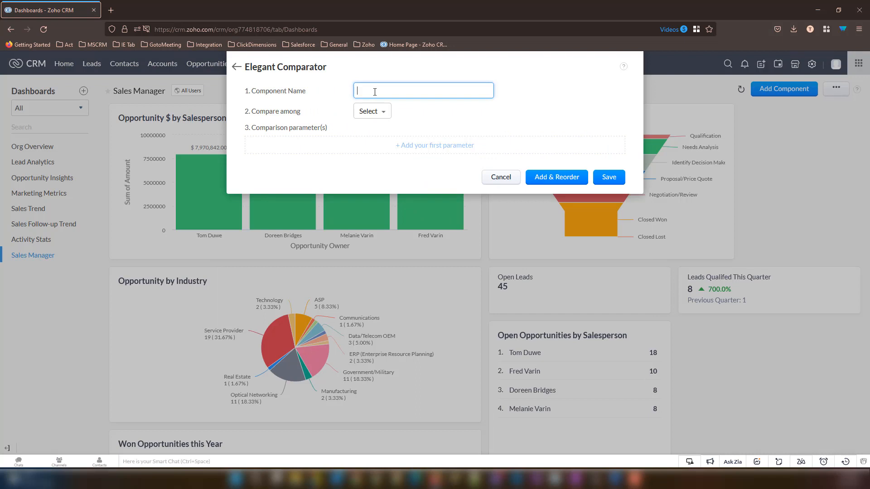
pyautogui.write('Salesperson Comparison for this month')
# - Set Compare among to Users > Custom Users and select four salespeople
pyautogui.click(363, 111)
pyautogui.moveTo(377, 139)
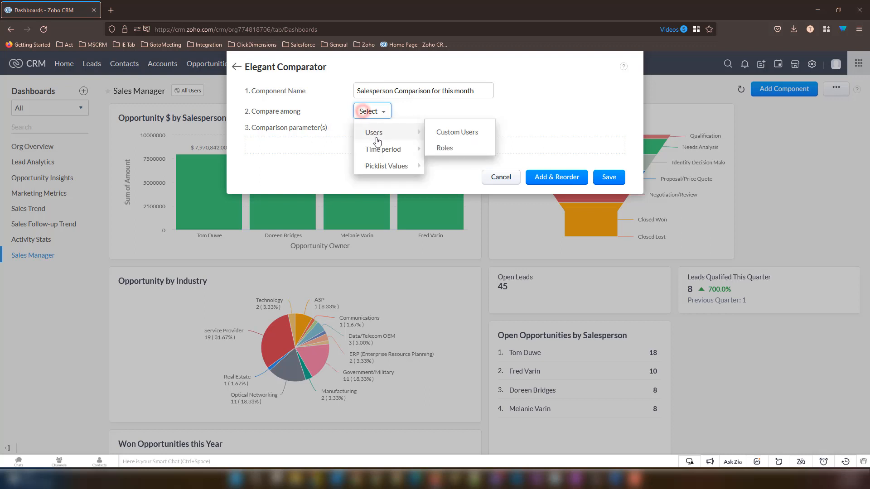
pyautogui.click(443, 133)
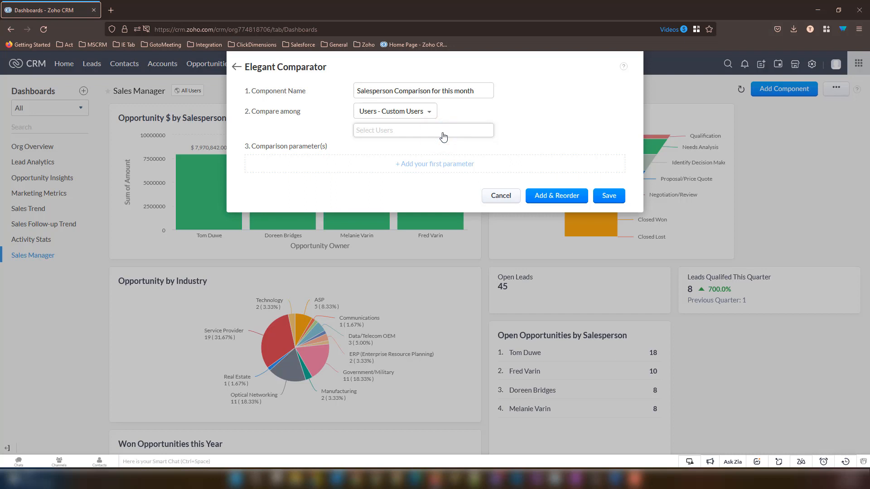
pyautogui.click(443, 133)
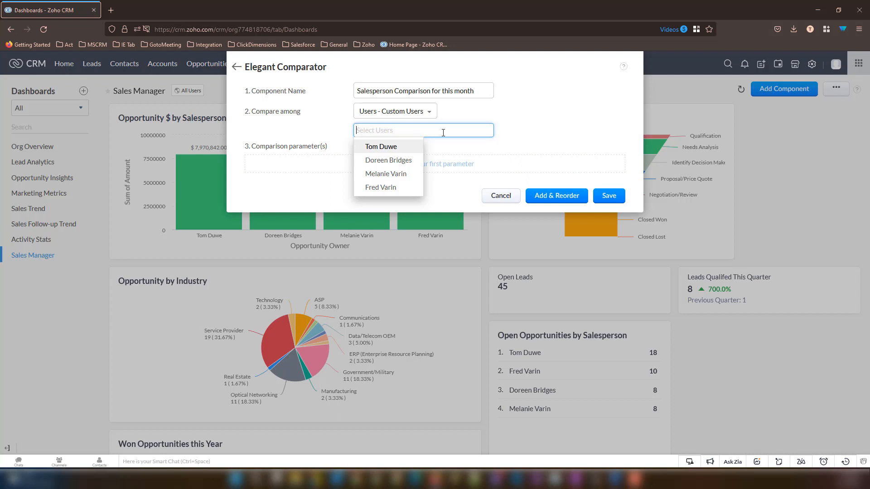
pyautogui.click(404, 147)
pyautogui.click(400, 146)
pyautogui.click(404, 149)
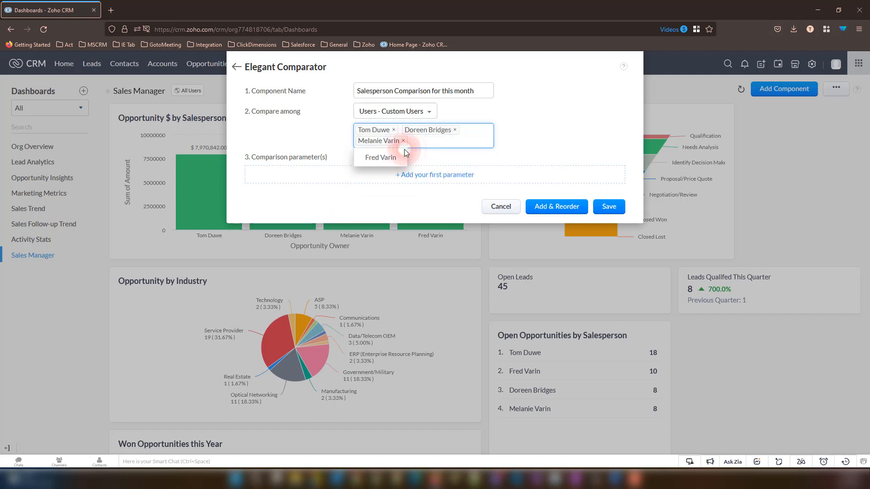
pyautogui.click(401, 156)
pyautogui.click(445, 155)
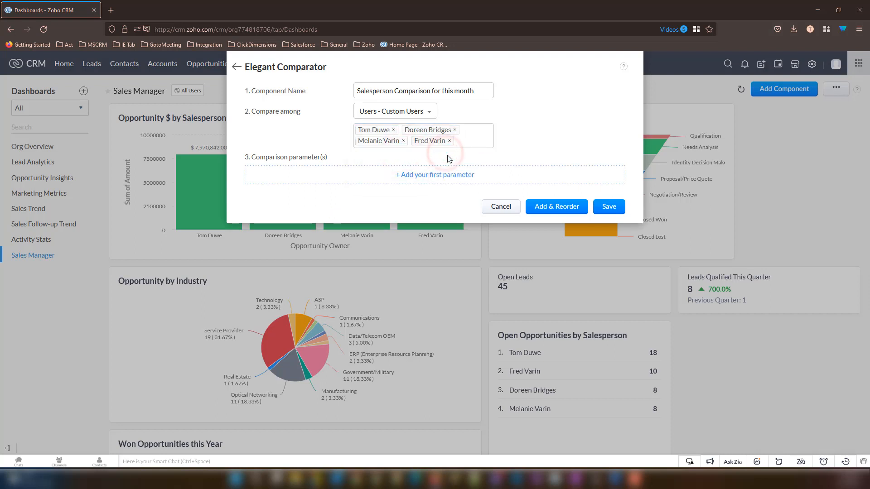
# - Add a 'Tasks Completed' parameter on the Tasks module with Duration Closed Time > This Month
pyautogui.click(439, 179)
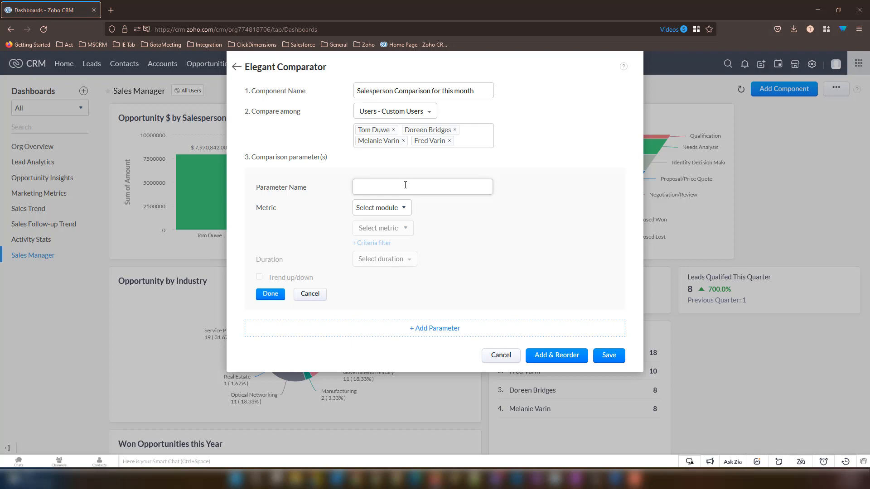
pyautogui.click(405, 185)
pyautogui.write('Tas')
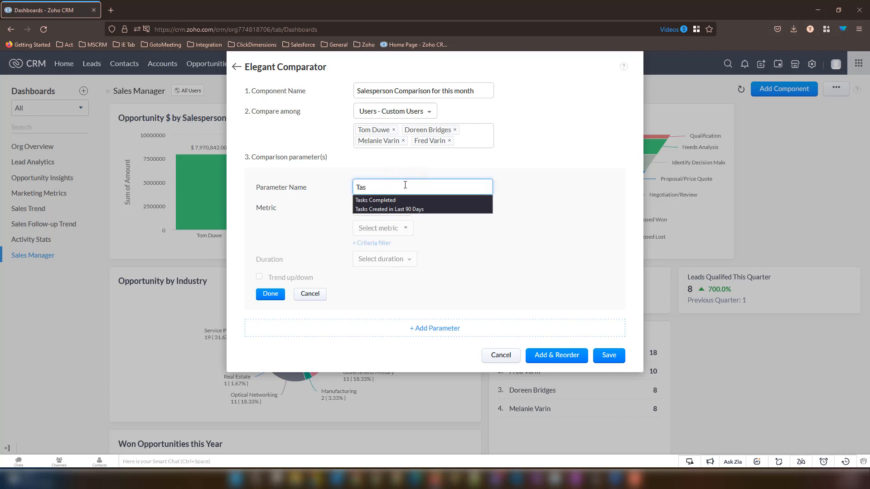
pyautogui.press('Down')
pyautogui.press('Return')
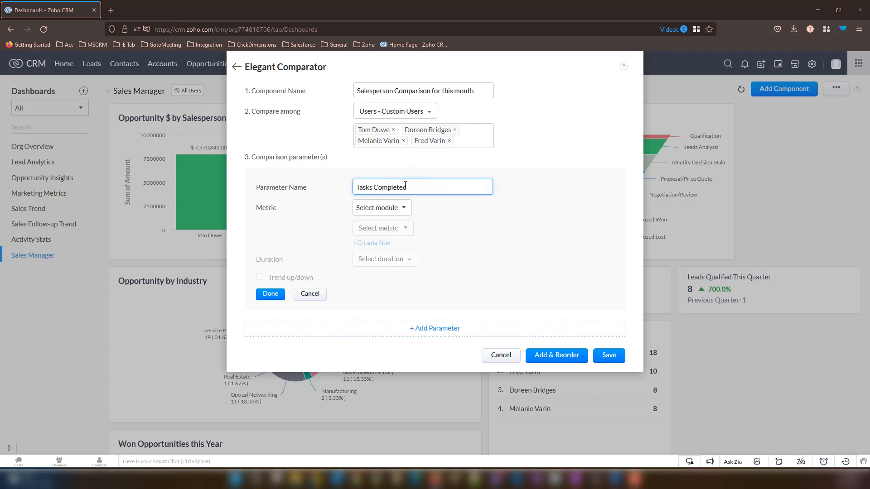
pyautogui.click(384, 213)
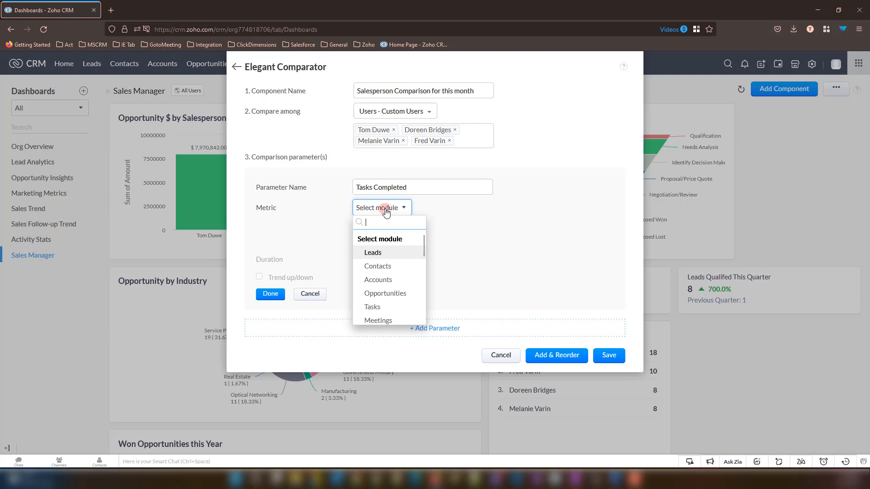
pyautogui.click(383, 311)
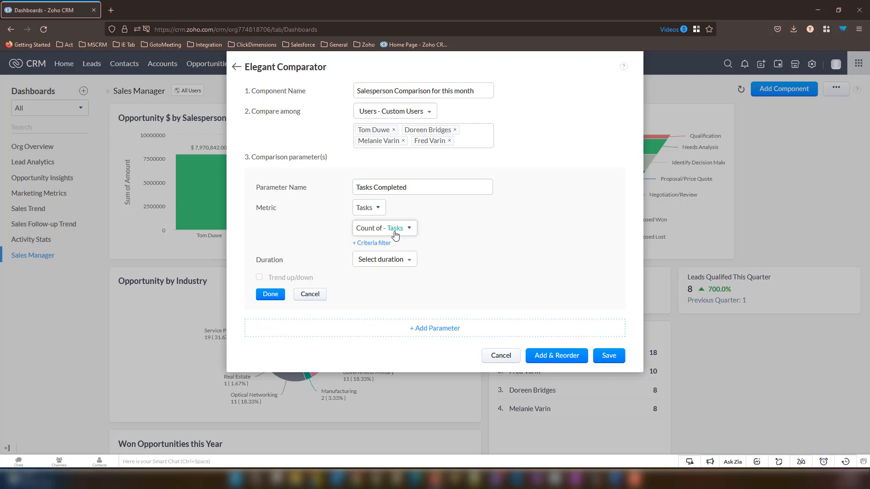
pyautogui.click(384, 261)
pyautogui.moveTo(393, 321)
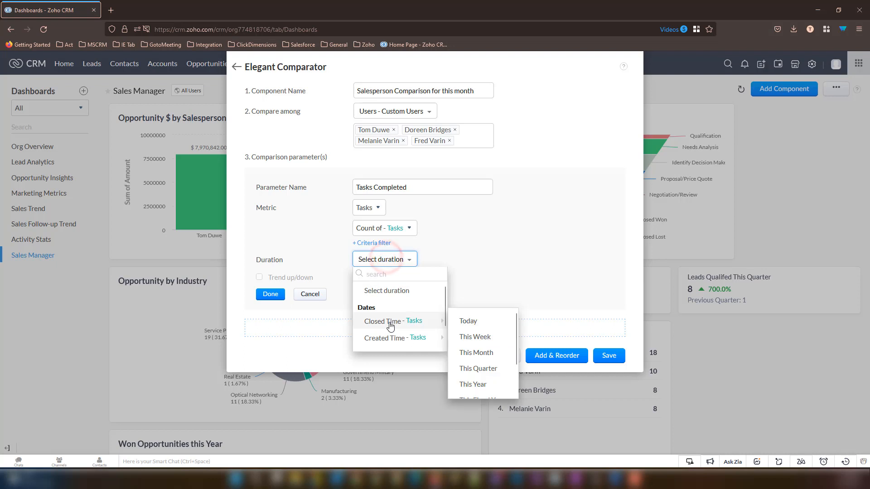
pyautogui.click(465, 354)
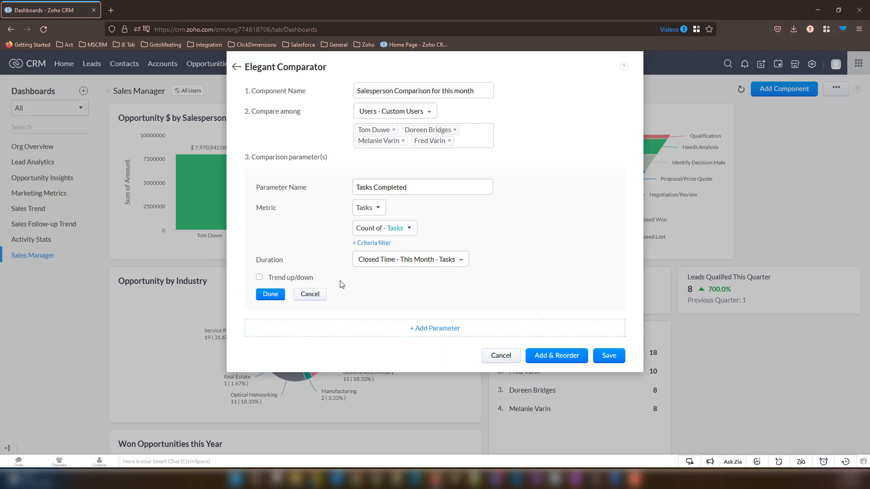
pyautogui.click(272, 294)
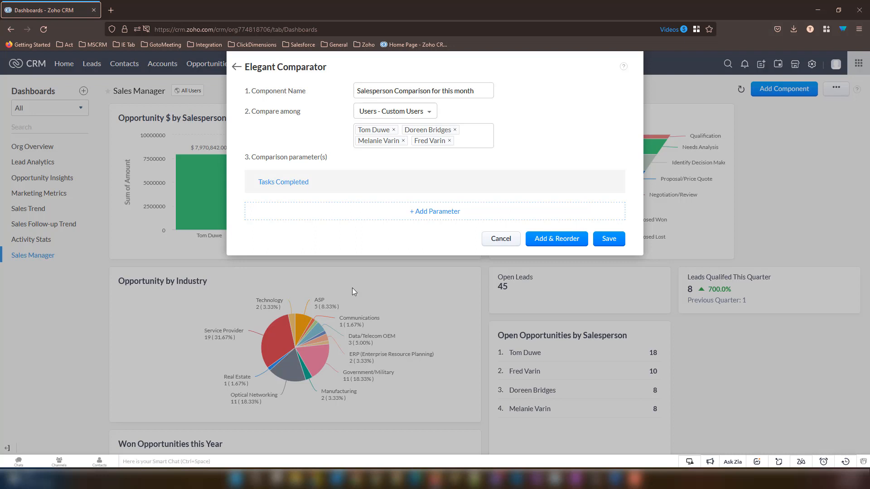
# - Add a 'Meetings Held' parameter on the Meetings module with Duration To > This Month
pyautogui.click(428, 212)
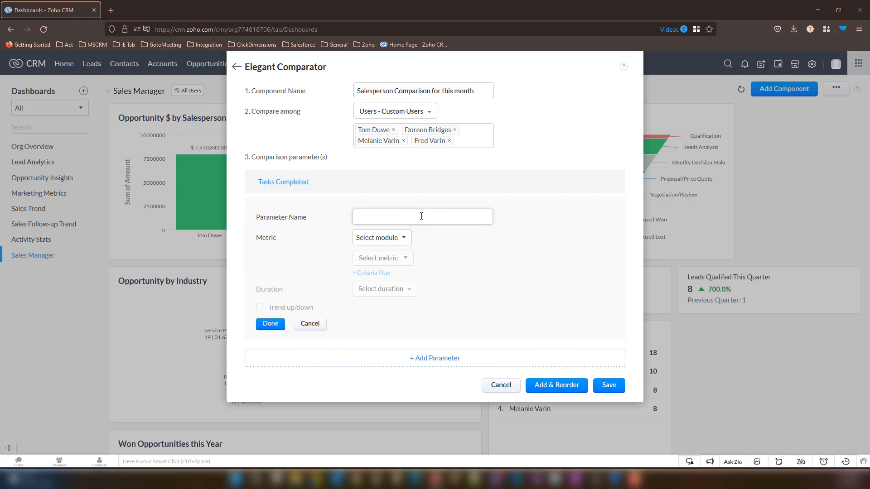
pyautogui.click(414, 215)
pyautogui.write('Meetings Held')
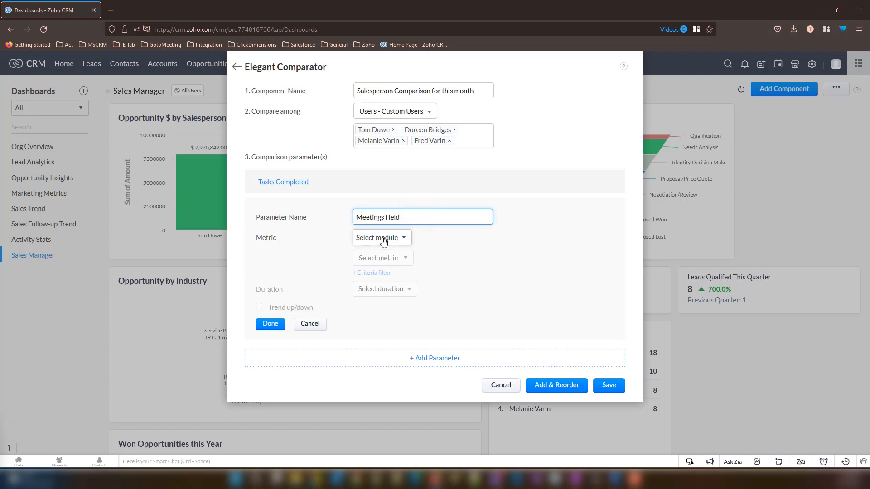
pyautogui.click(383, 239)
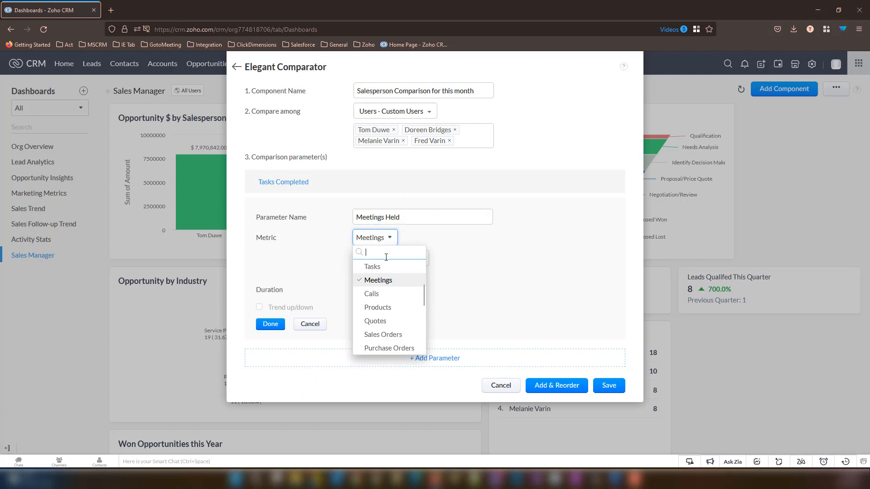
pyautogui.click(392, 282)
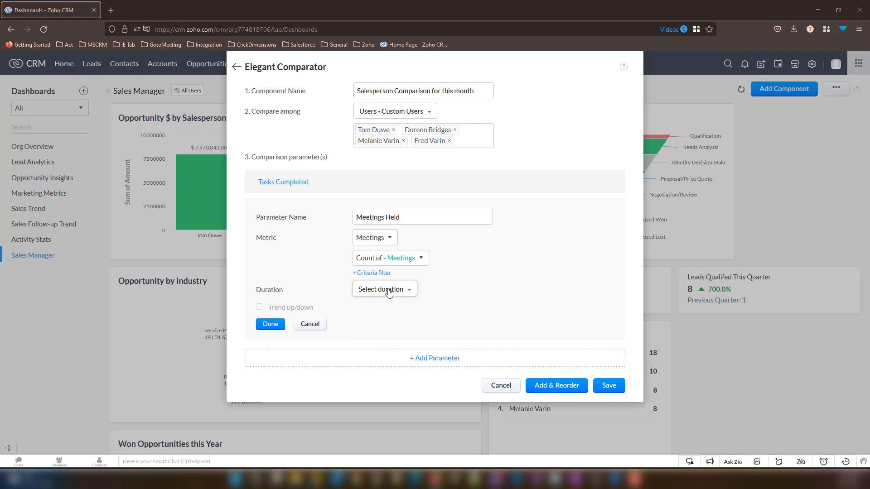
pyautogui.click(383, 293)
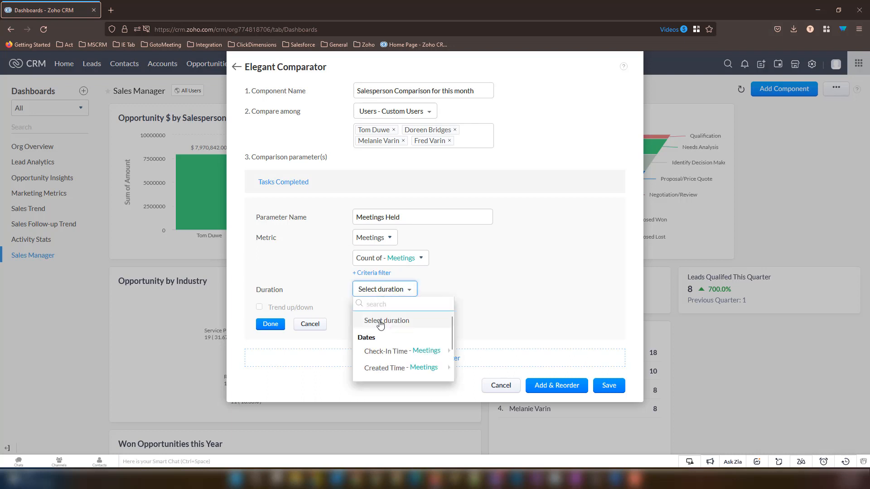
pyautogui.scroll(-2, 377, 326)
pyautogui.moveTo(384, 376)
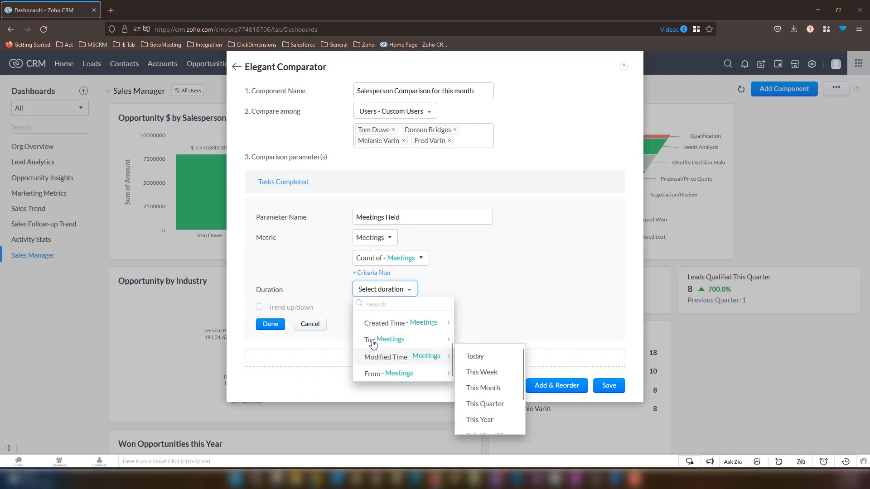
pyautogui.moveTo(367, 340)
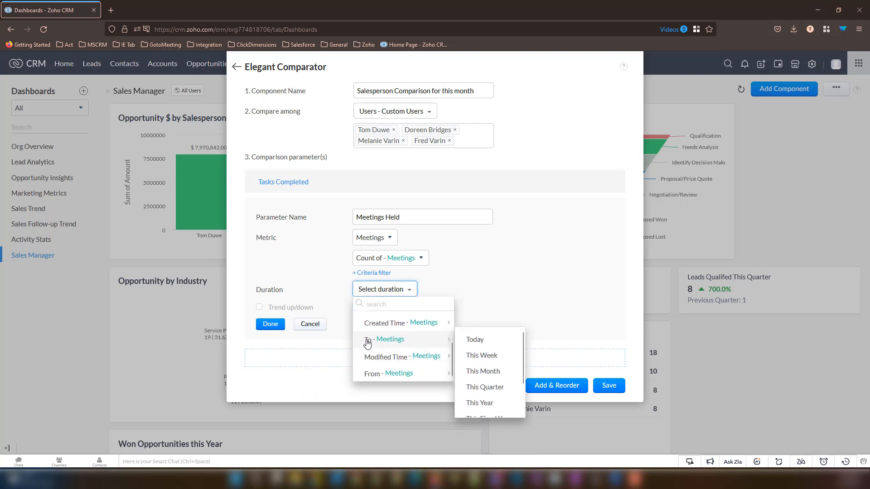
pyautogui.click(500, 372)
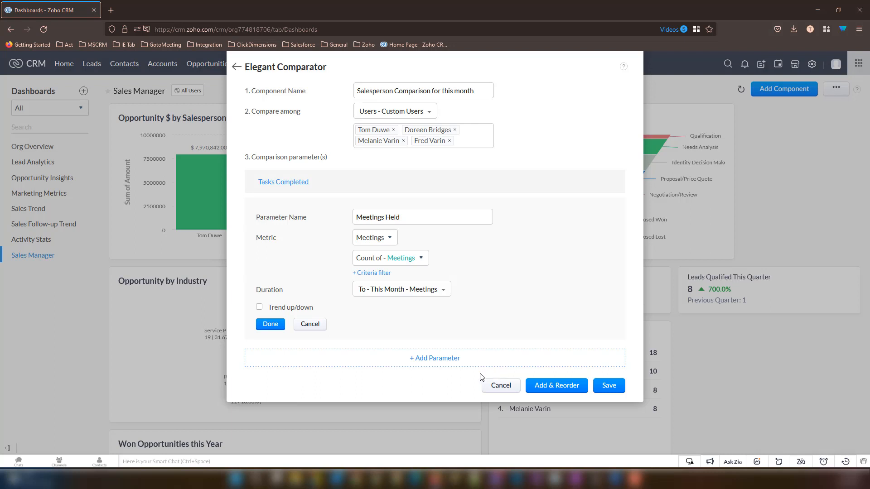
pyautogui.click(270, 324)
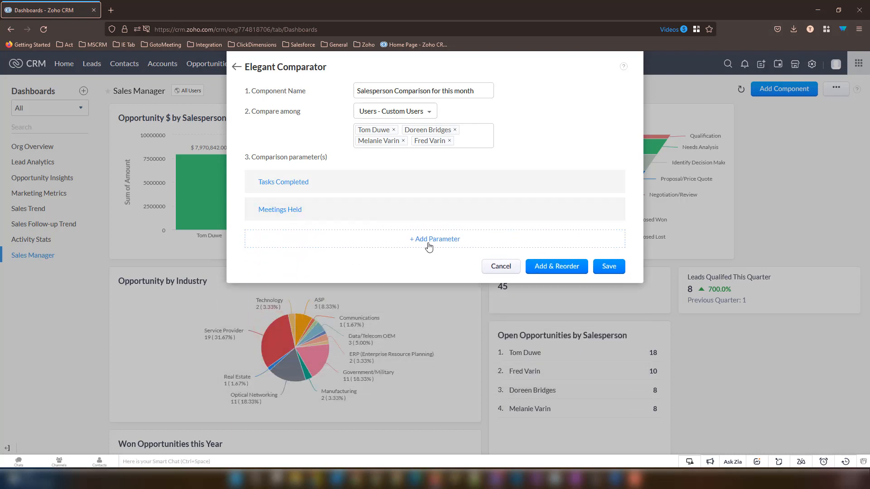
# - Add a 'Calls Completed' parameter on the Calls module with Duration Call Start Time > This Month
pyautogui.click(433, 240)
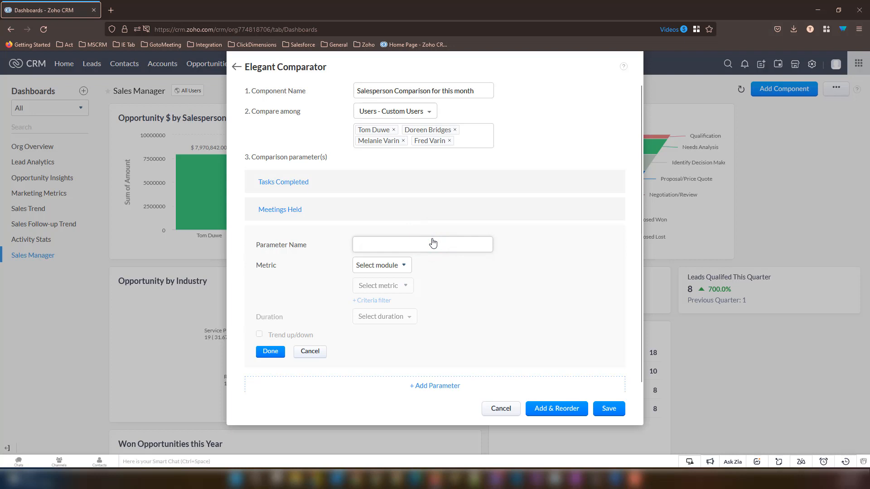
pyautogui.click(381, 251)
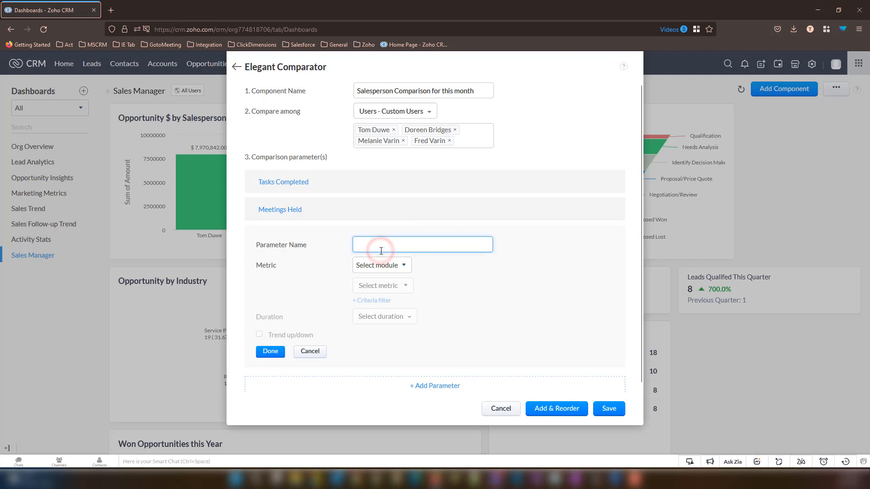
pyautogui.write('Calls Compl')
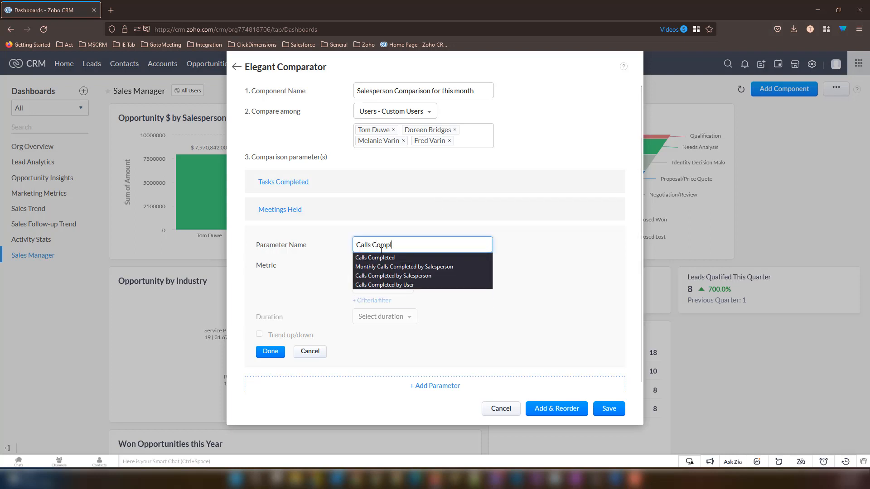
pyautogui.click(378, 257)
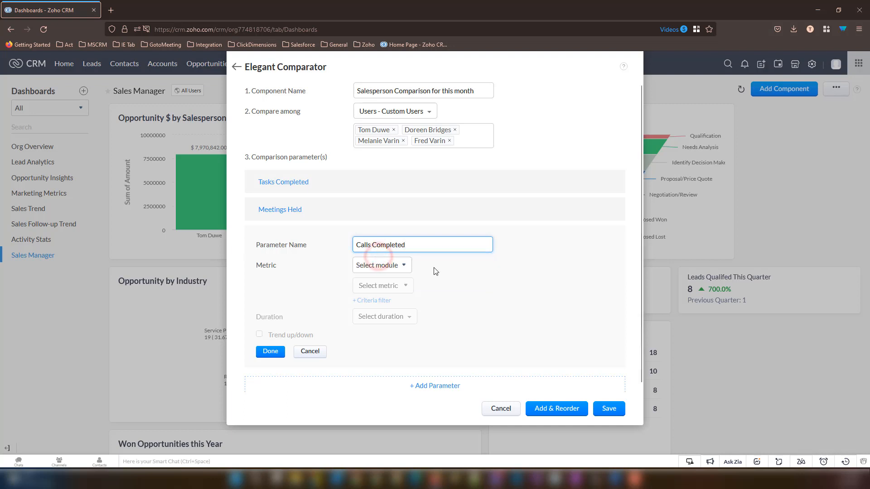
pyautogui.click(389, 266)
pyautogui.scroll(-1, 386, 358)
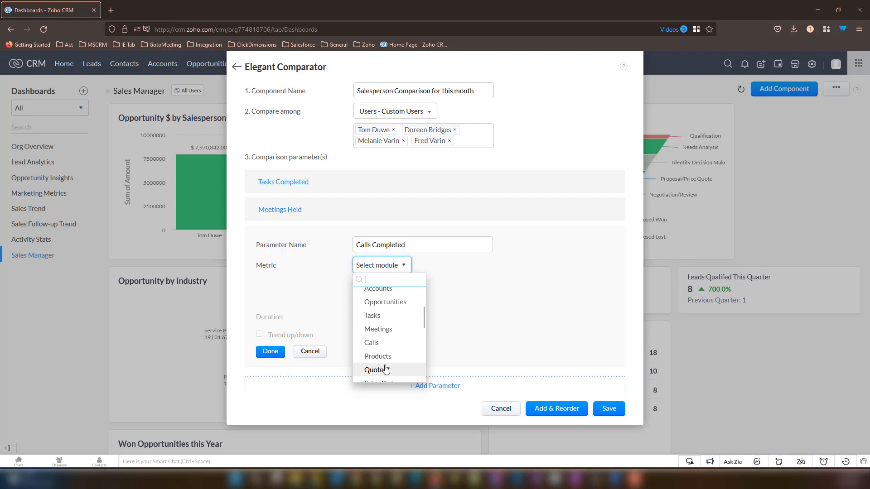
pyautogui.click(376, 344)
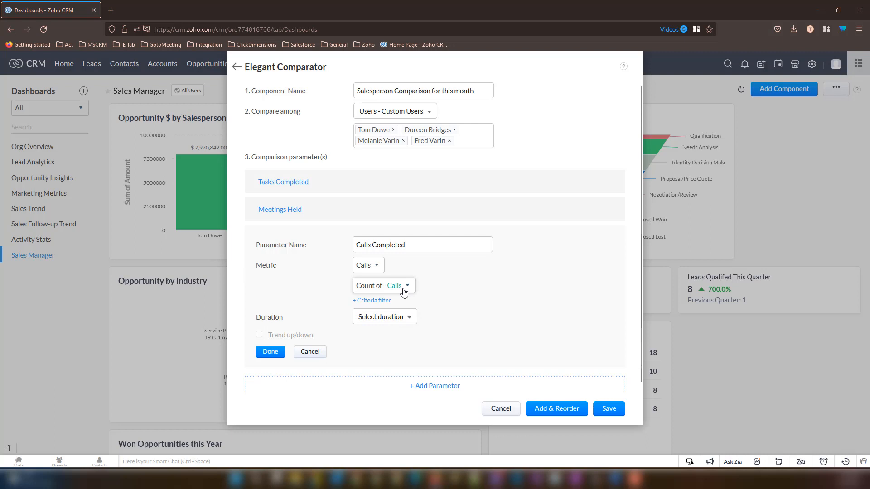
pyautogui.click(392, 325)
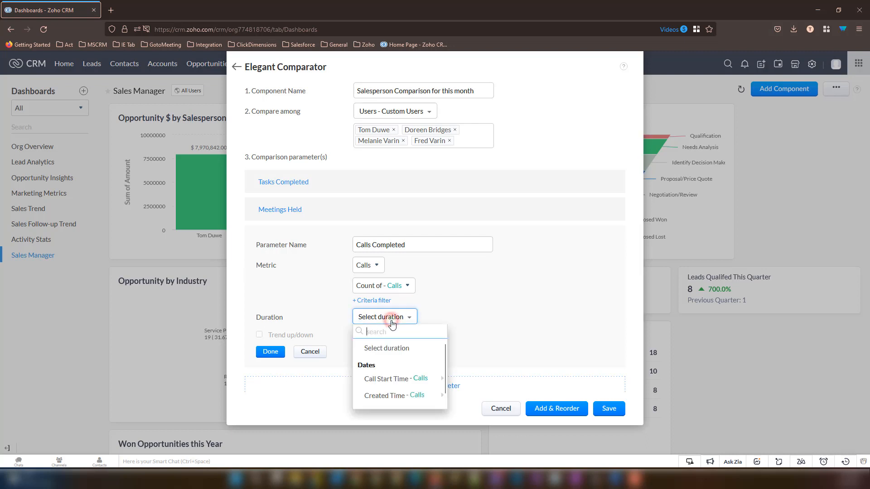
pyautogui.moveTo(402, 386)
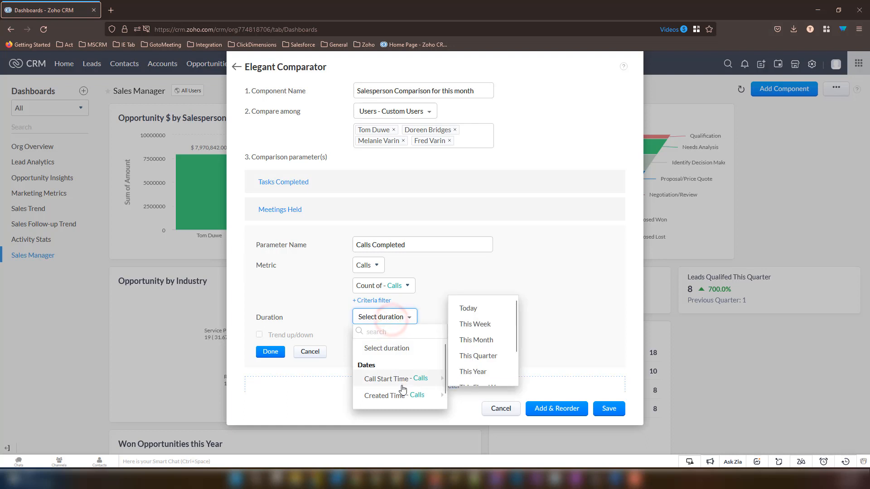
pyautogui.click(476, 339)
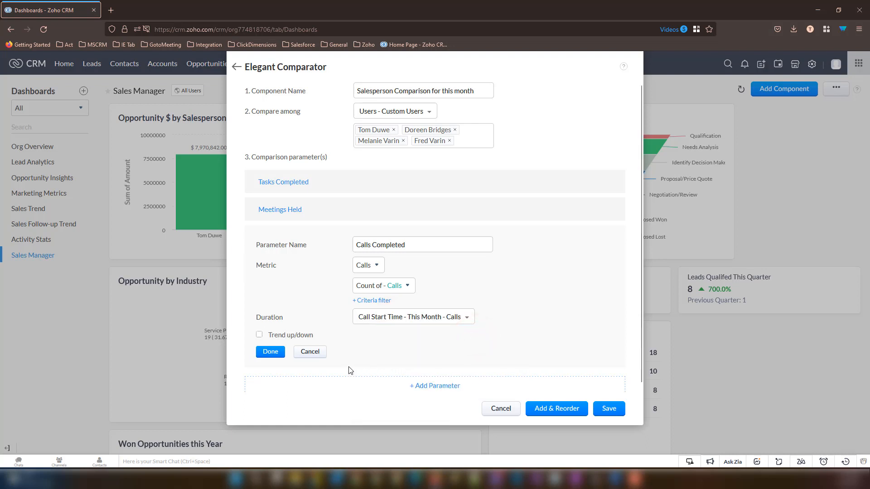
pyautogui.click(270, 352)
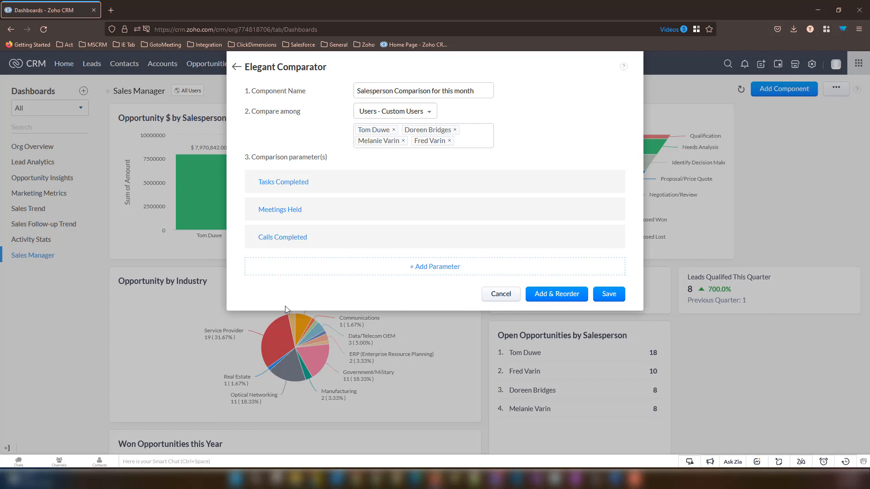
# - Add an 'Opportunities Created' parameter on the Opportunities module with Duration Created Time > This Month
pyautogui.click(427, 269)
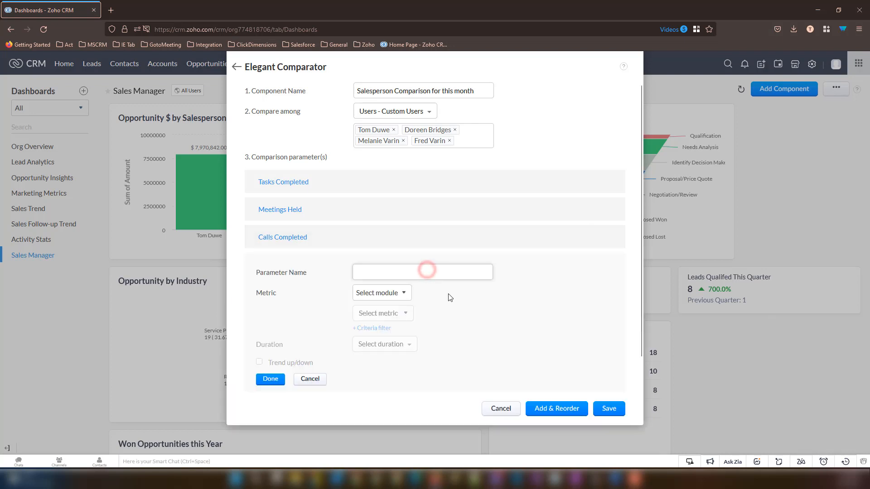
pyautogui.click(422, 274)
pyautogui.write('Opportu')
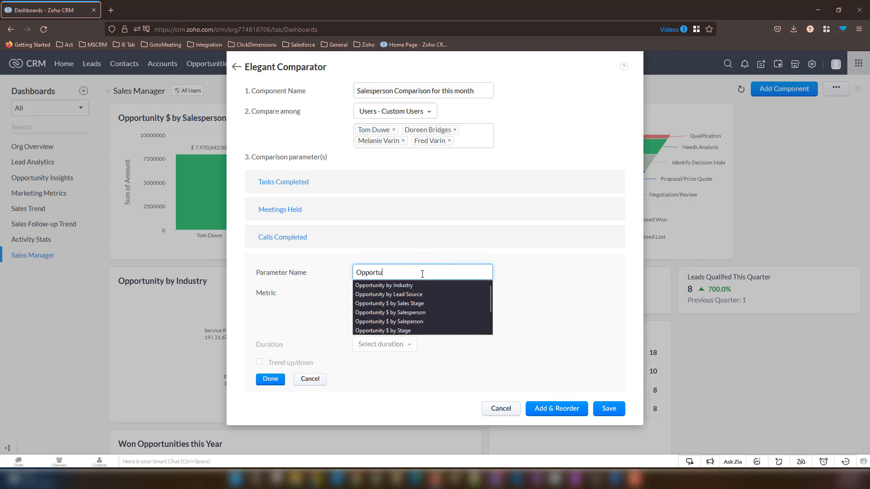
pyautogui.write('nities C')
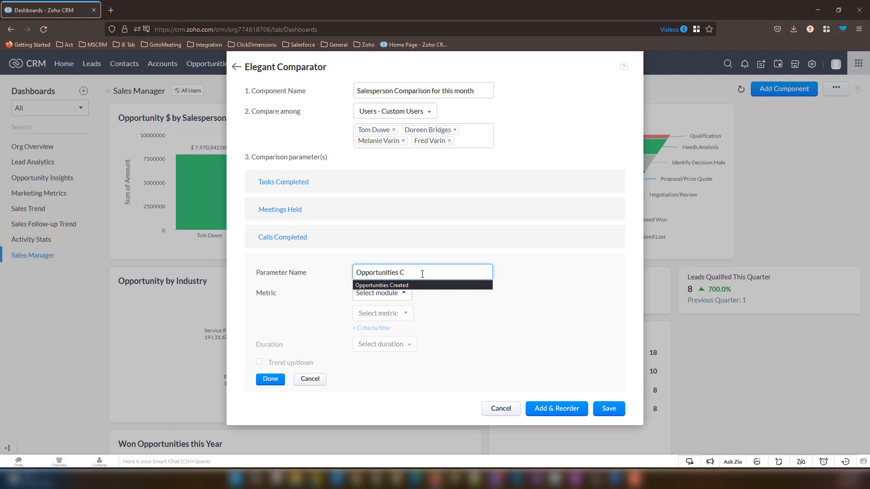
pyautogui.write('reated')
pyautogui.click(476, 288)
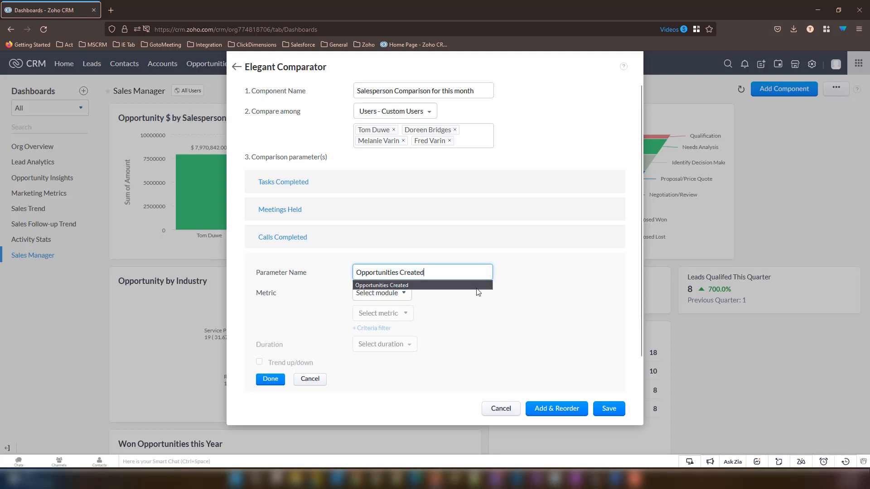
pyautogui.click(389, 293)
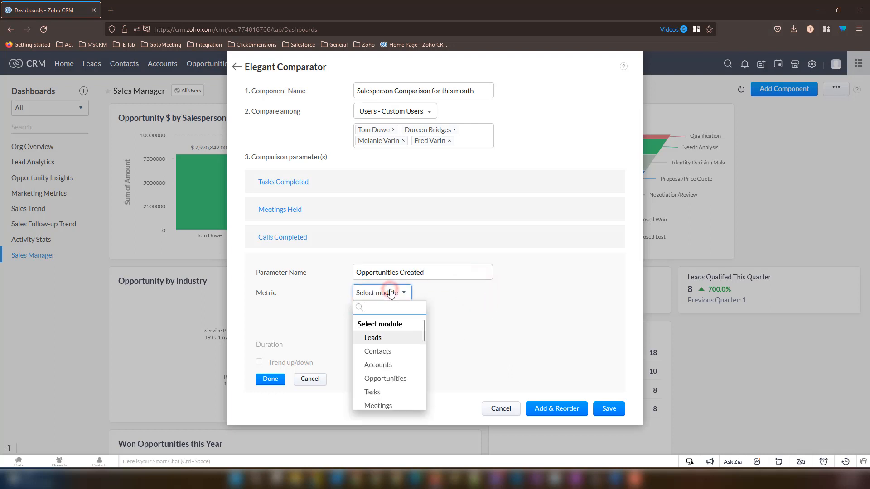
pyautogui.click(389, 383)
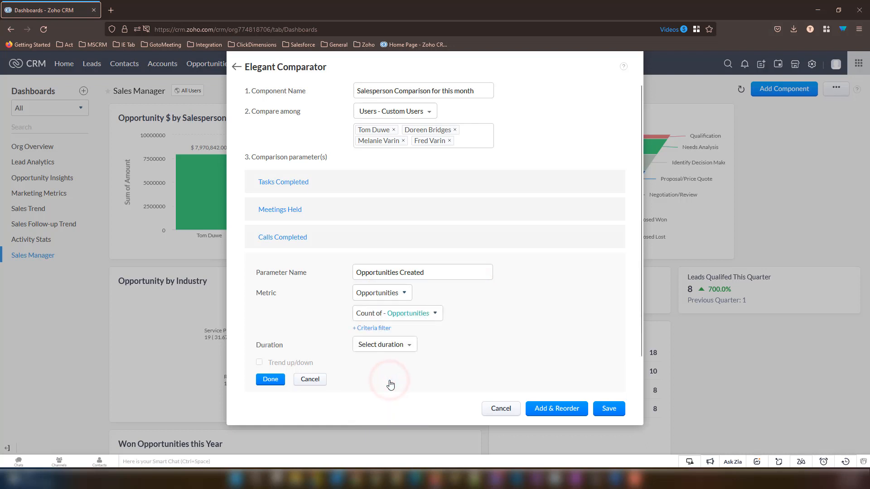
pyautogui.click(375, 346)
pyautogui.moveTo(386, 424)
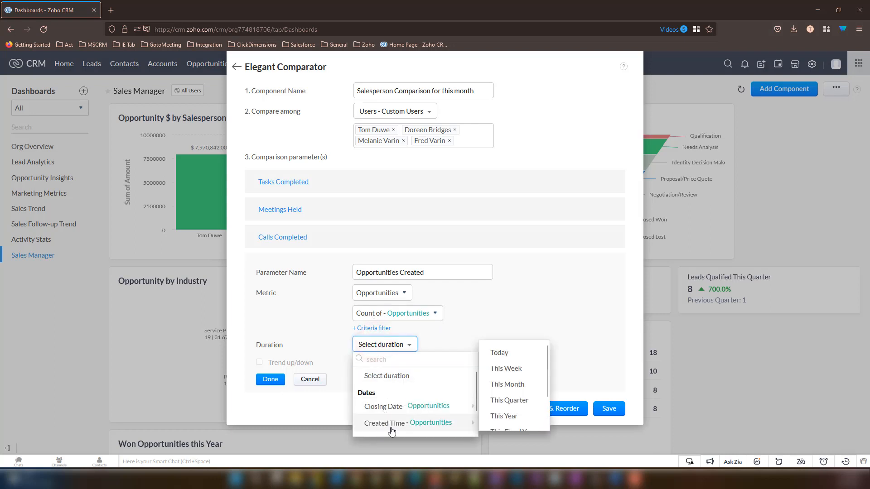
pyautogui.click(507, 385)
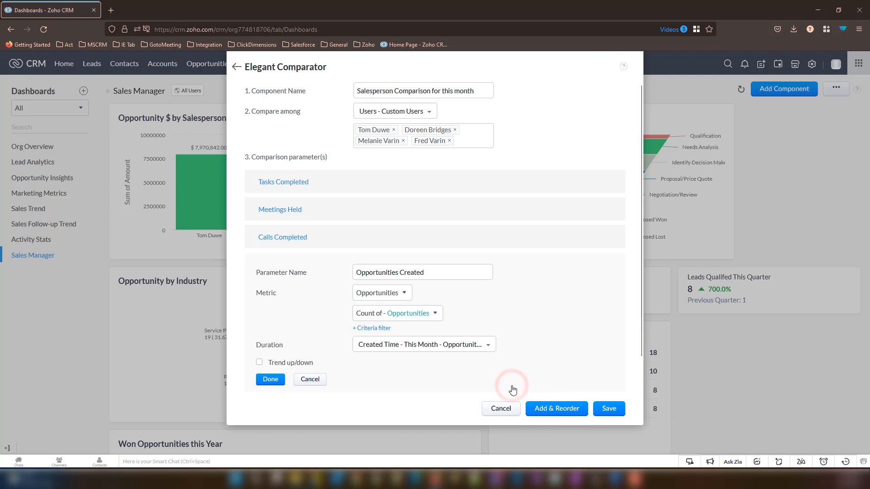
pyautogui.click(270, 379)
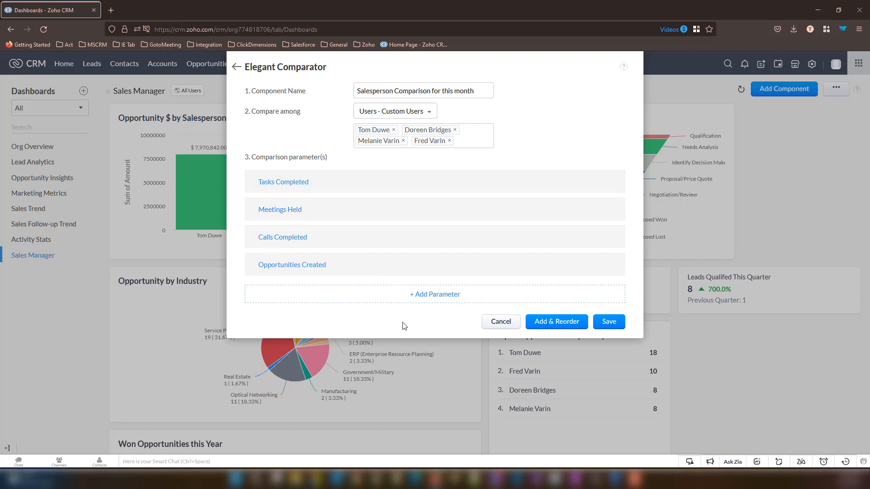
# - Save the Elegant comparator to the Sales Manager dashboard
pyautogui.click(602, 323)
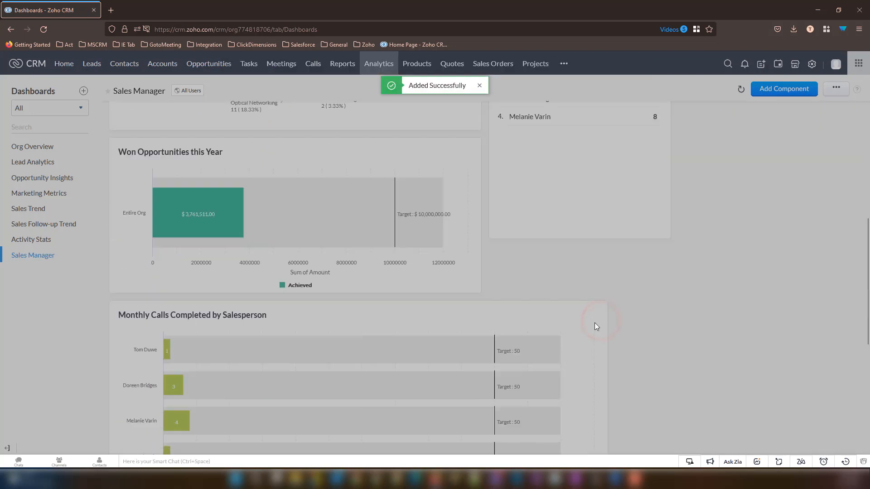